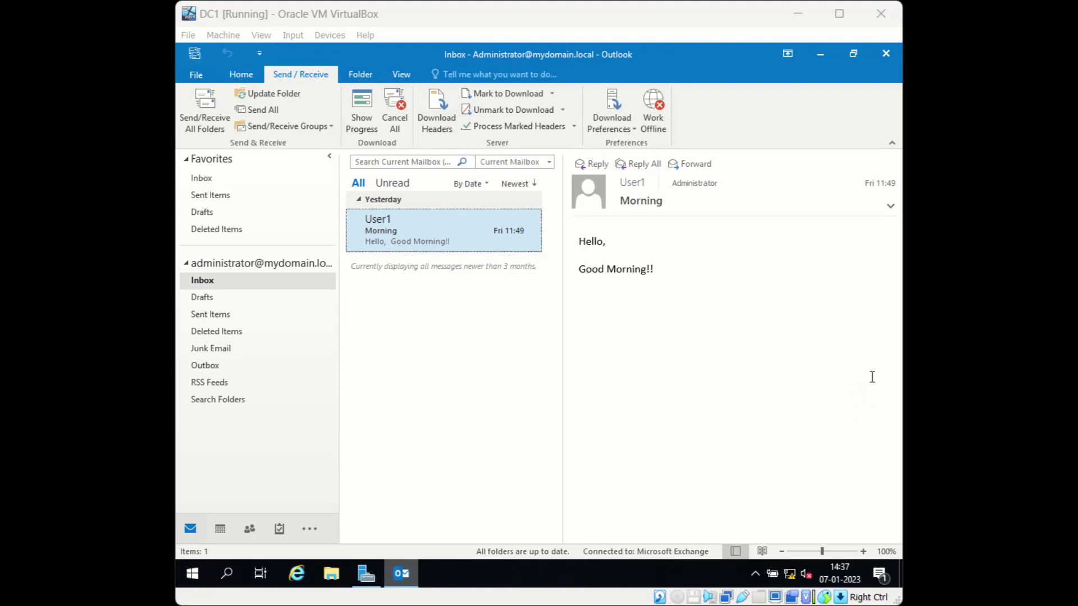
Step: Show the Open & Export page in Outlook's File backstage view
click(873, 376)
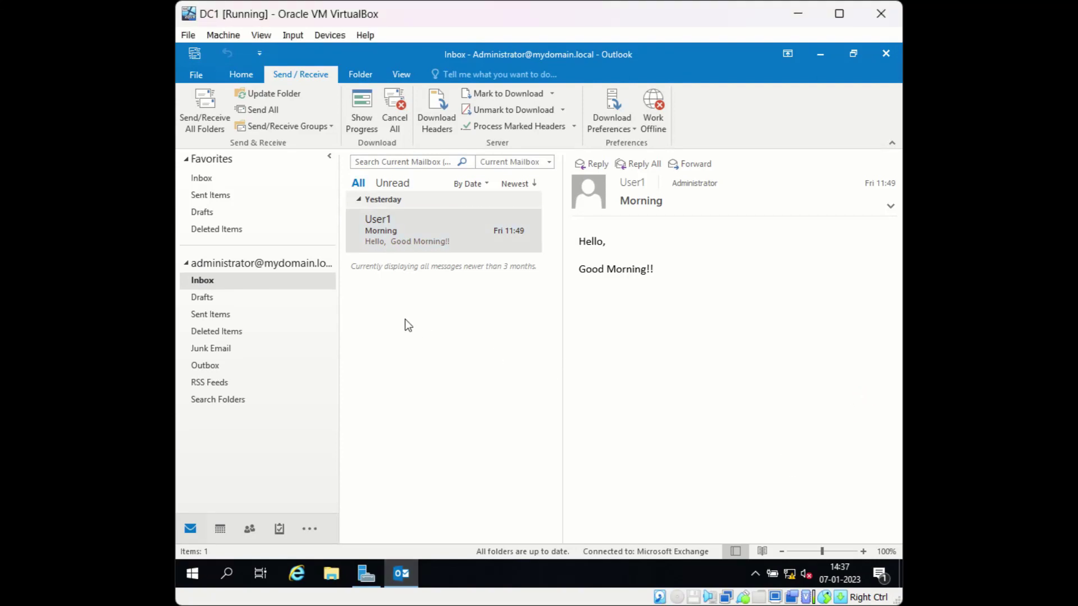
click(206, 72)
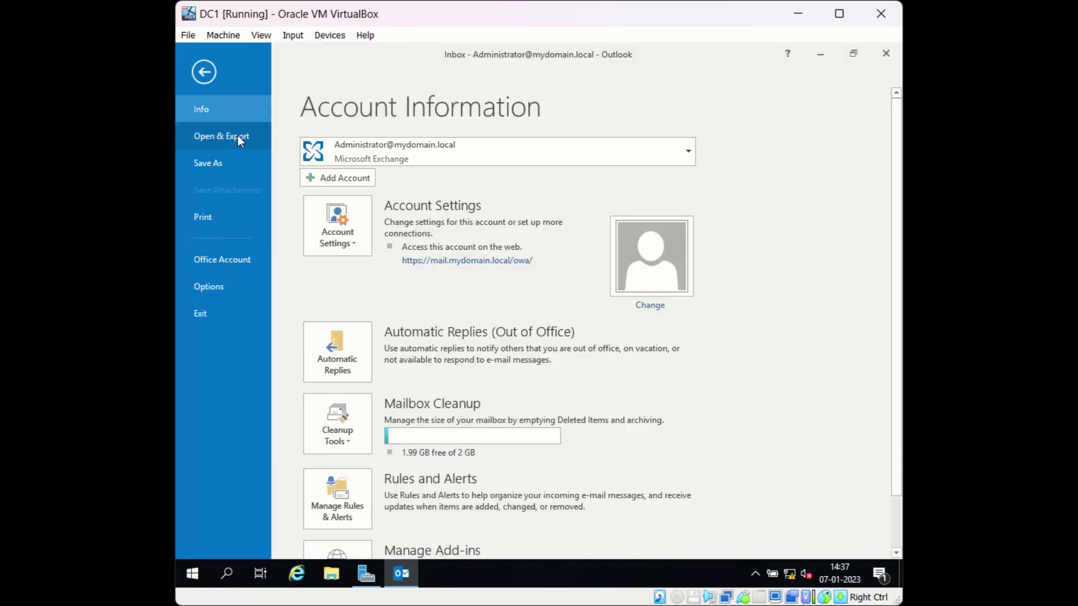
click(215, 137)
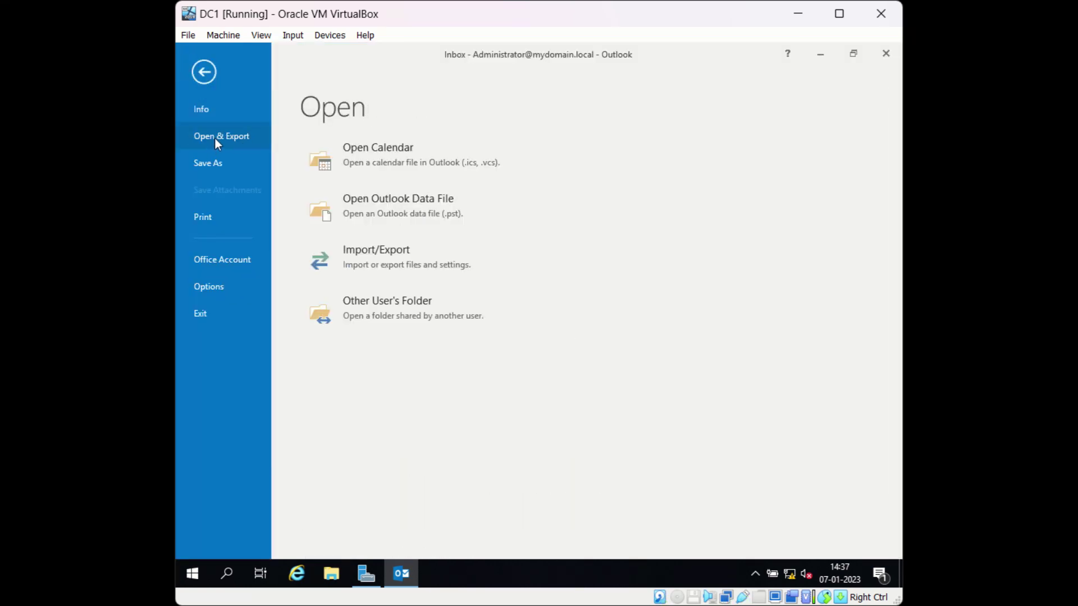
Step: Start an Import/Export wizard export to a file using the Outlook Data File (.pst) type
click(402, 261)
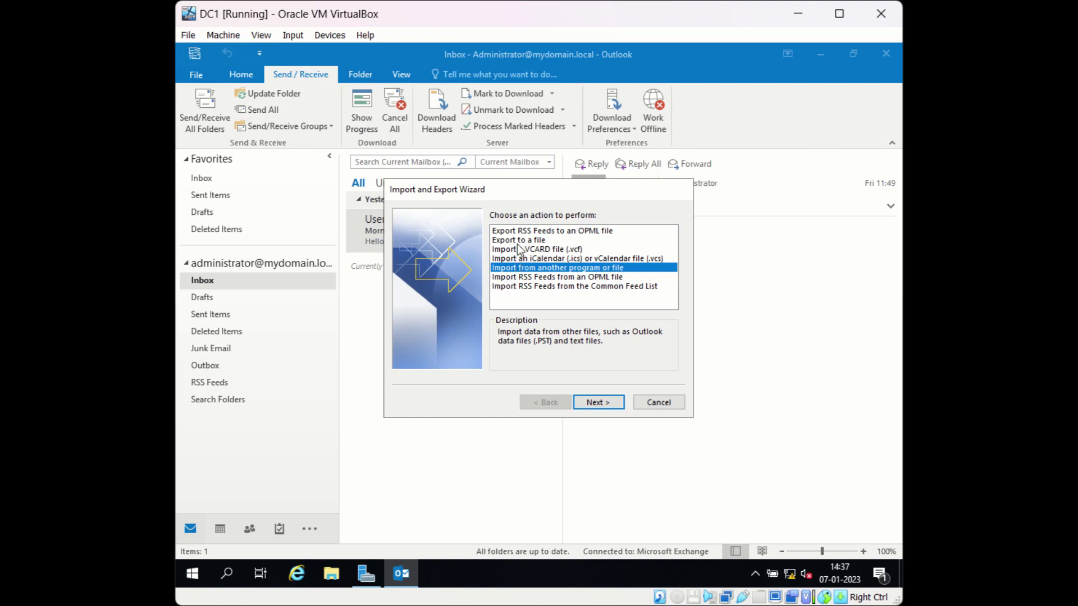
click(517, 244)
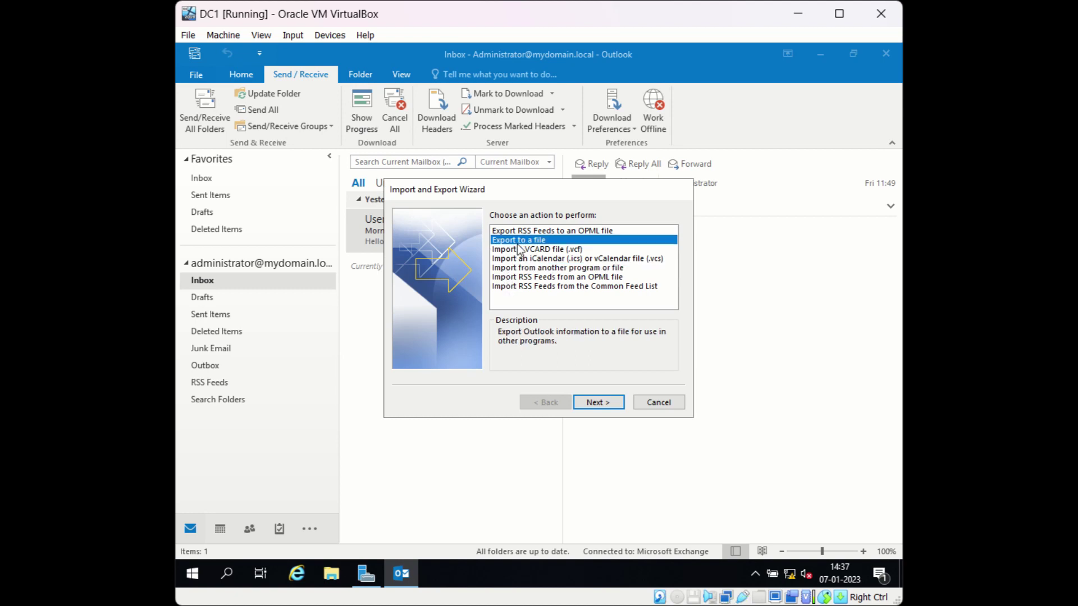
click(595, 404)
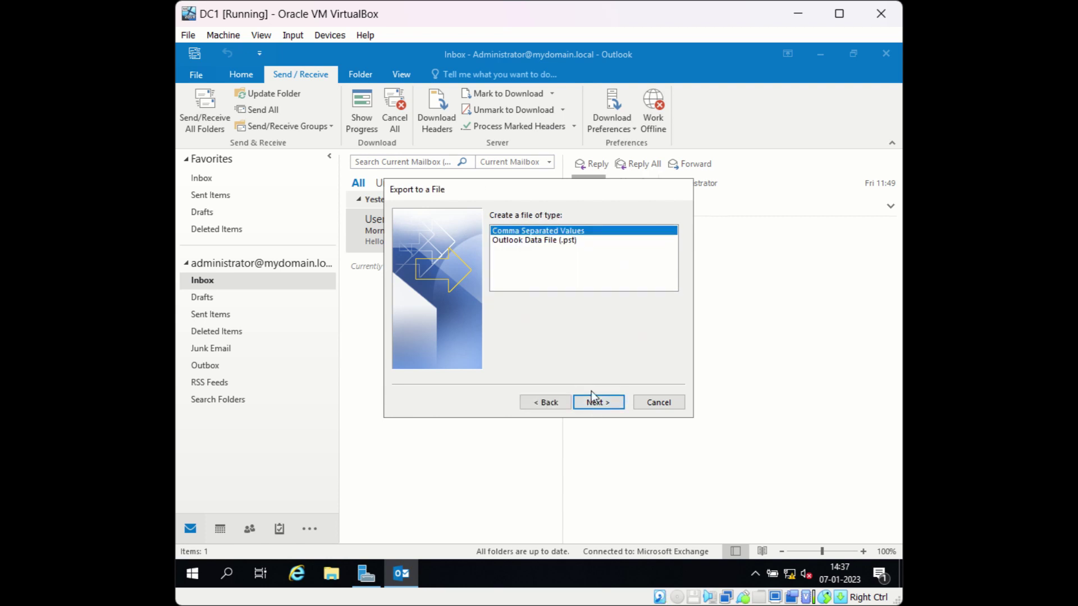
click(538, 240)
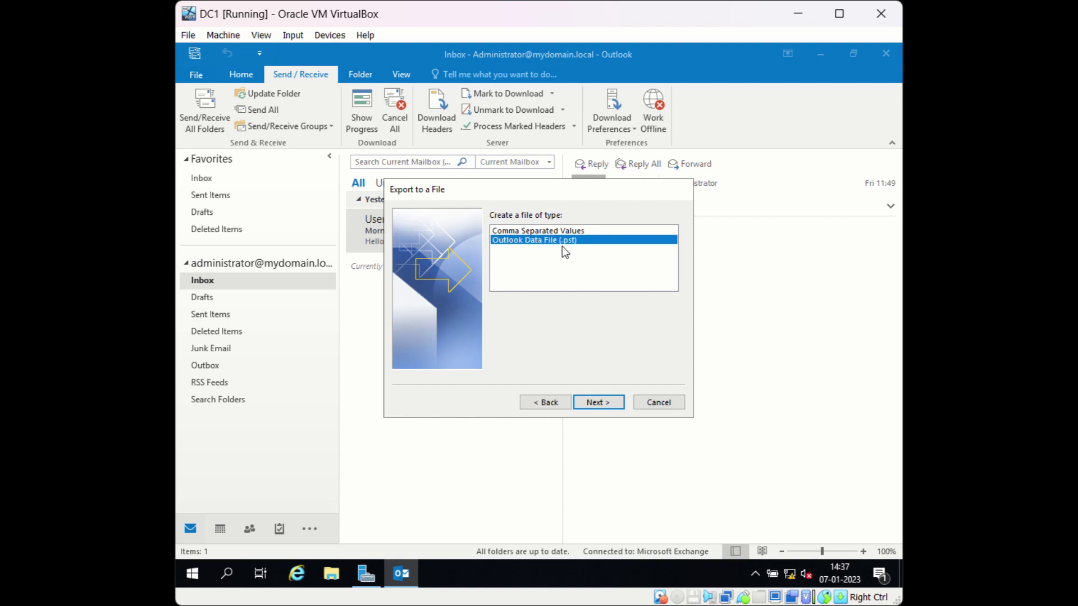
Step: Choose the mailbox account root as the export source with Include subfolders checked
click(595, 414)
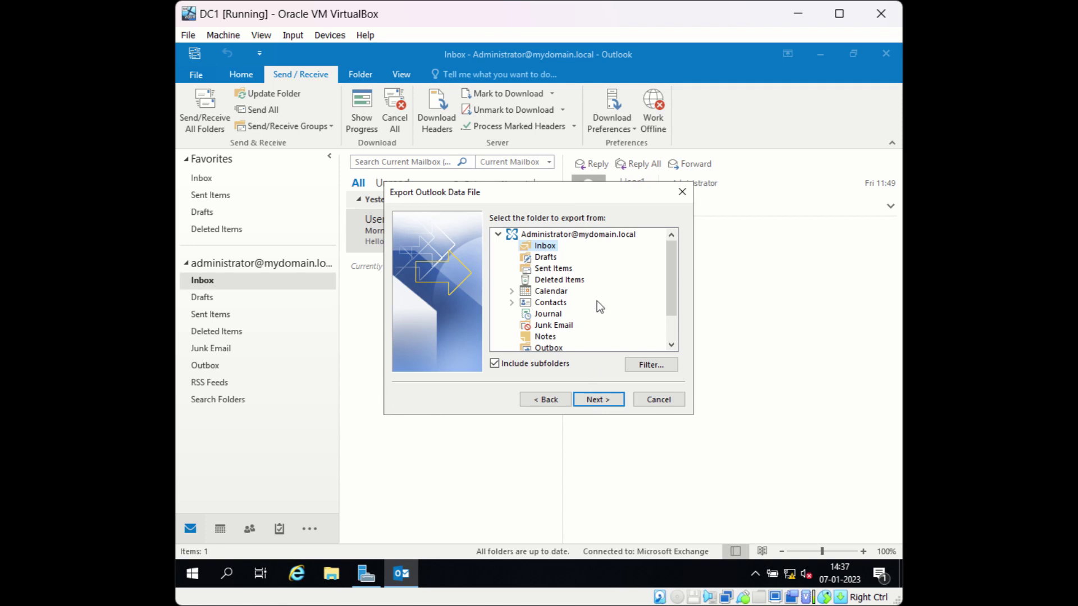
click(497, 234)
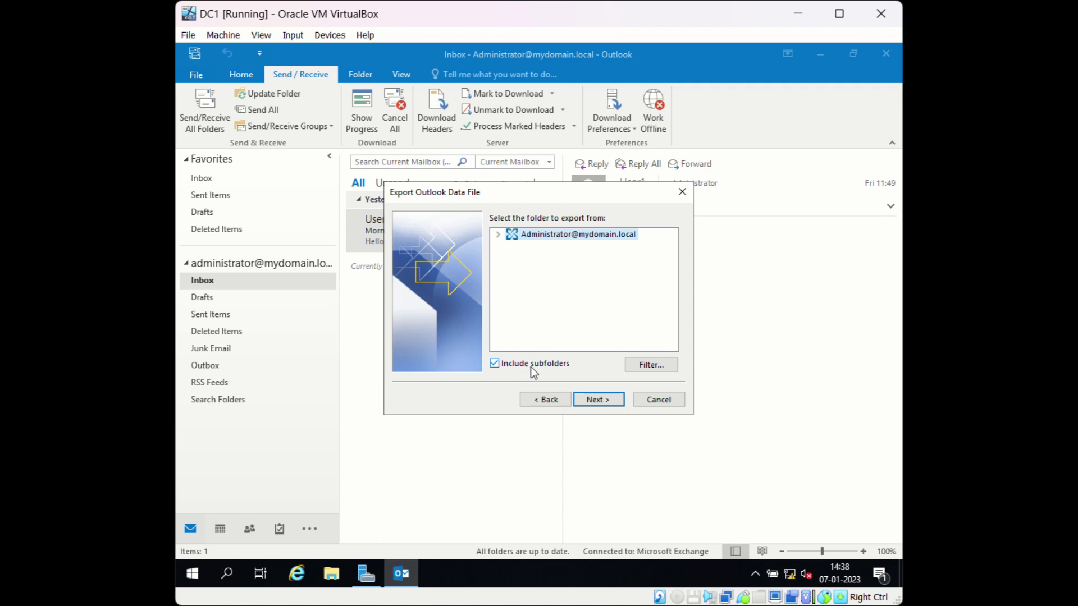
click(496, 366)
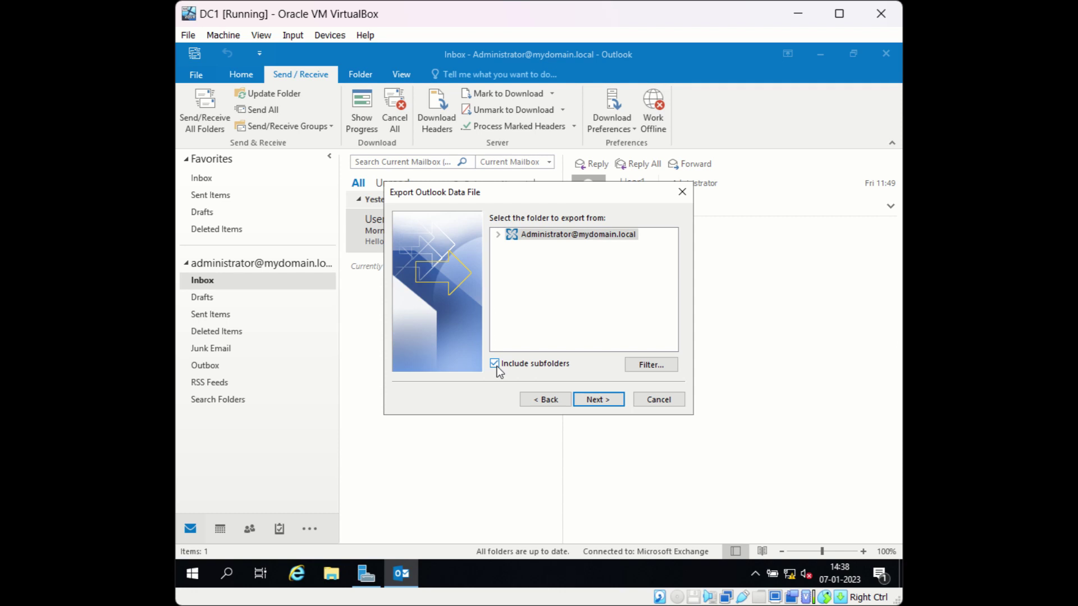
Step: Save the export as osttopst on C:\ and finish the wizard
click(606, 405)
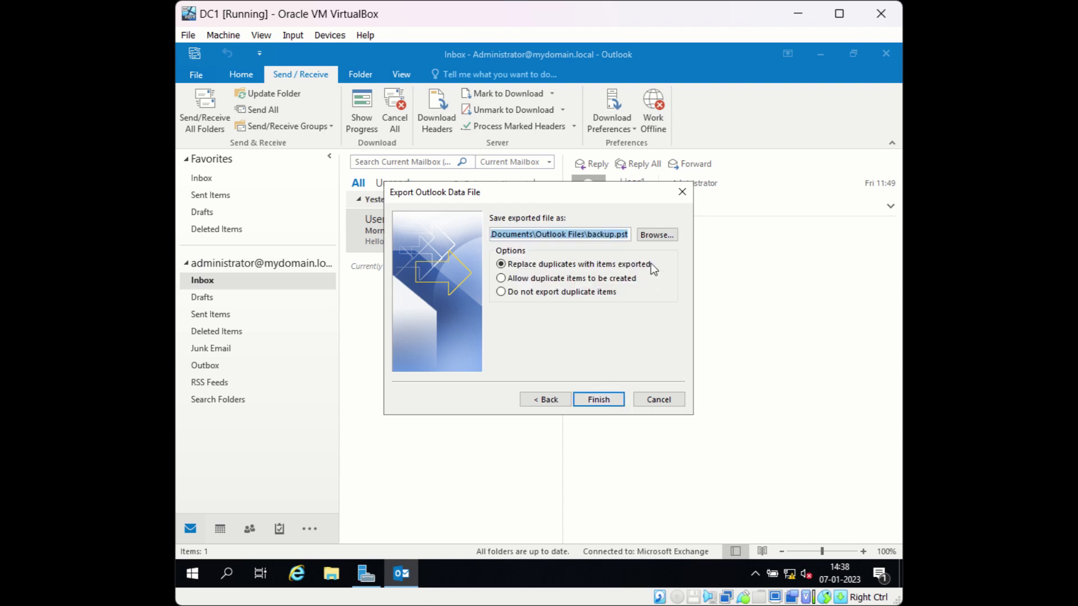
click(655, 235)
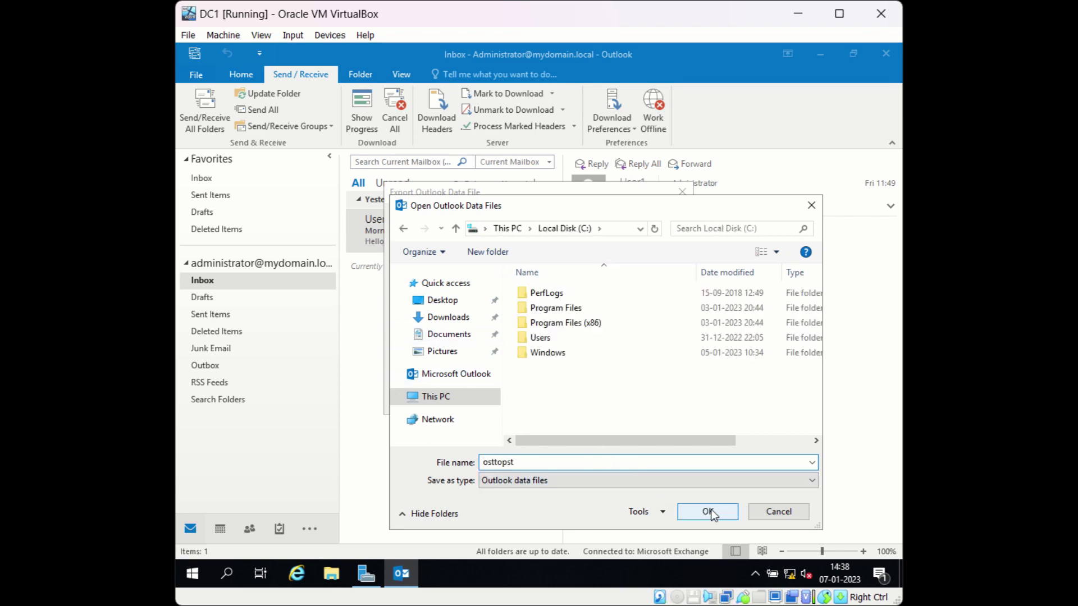
click(709, 512)
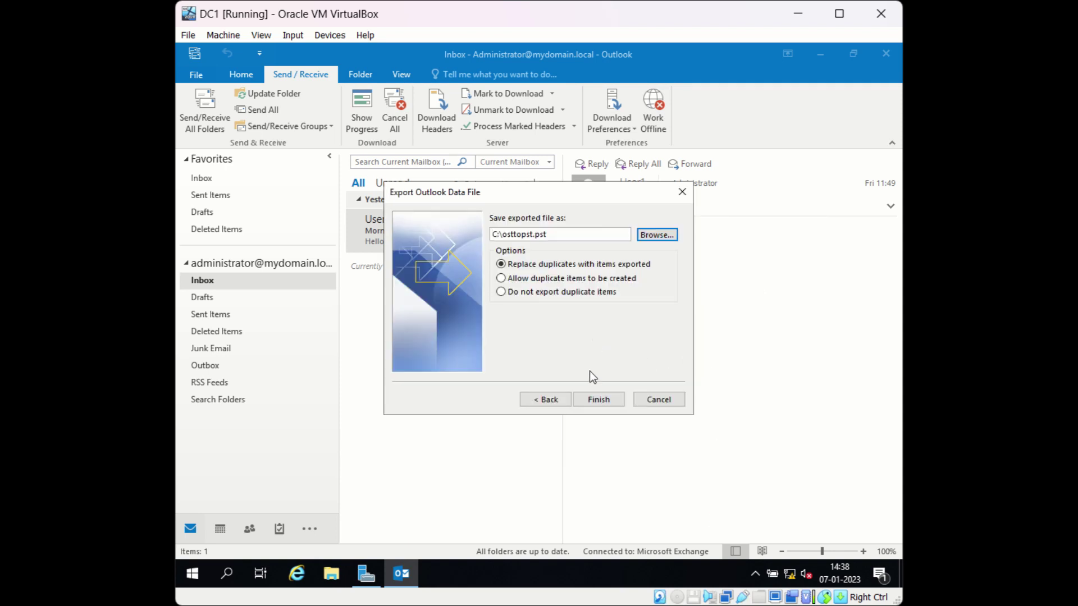
click(598, 399)
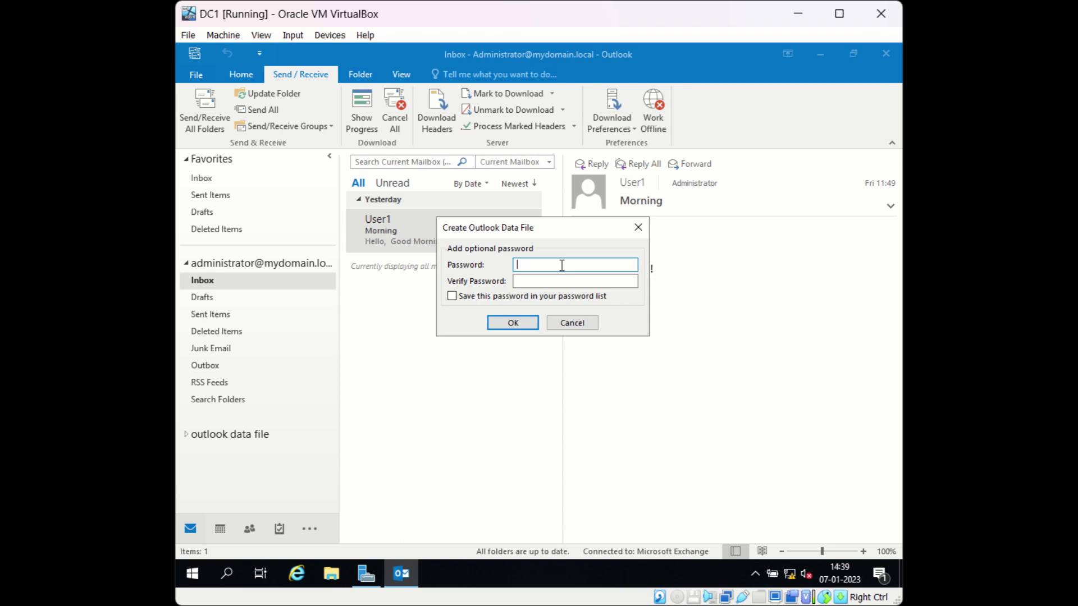
Step: Enter and confirm a password for the new osttopst data file
click(507, 322)
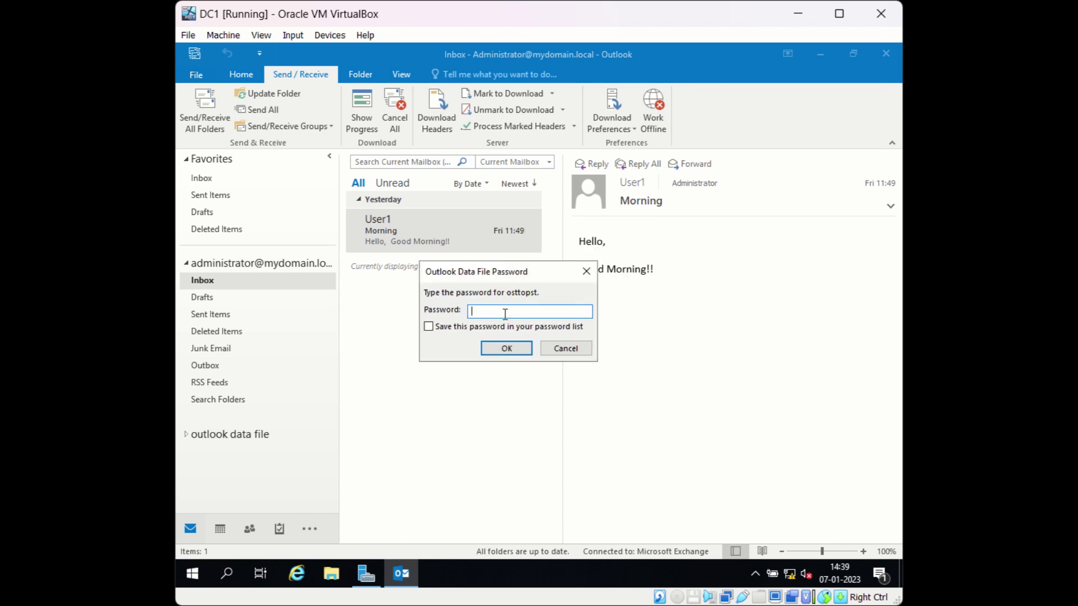
text(*************)
click(506, 349)
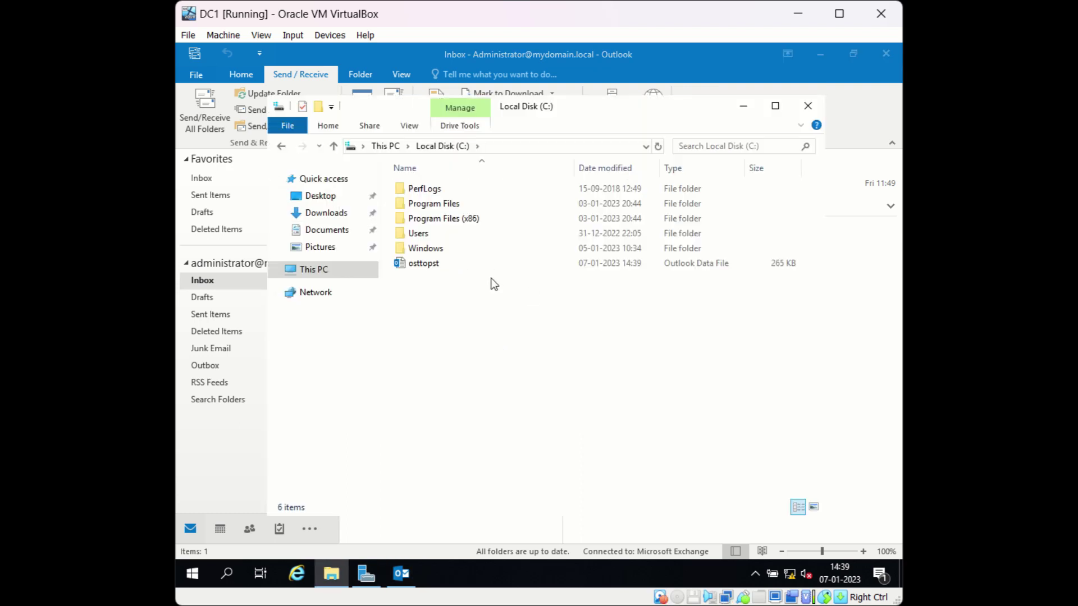
Step: Open the exported osttopst data file from Local Disk (C:)
double_click(487, 263)
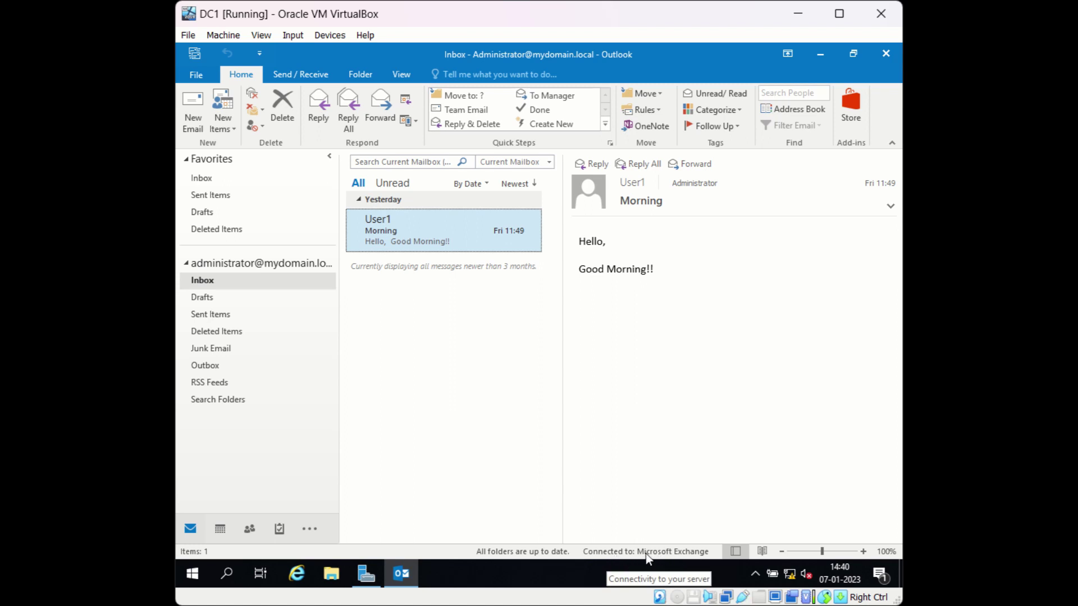
Step: Send/receive all folders, update the Inbox and Sent Items, then open Send/Receive Groups
click(289, 73)
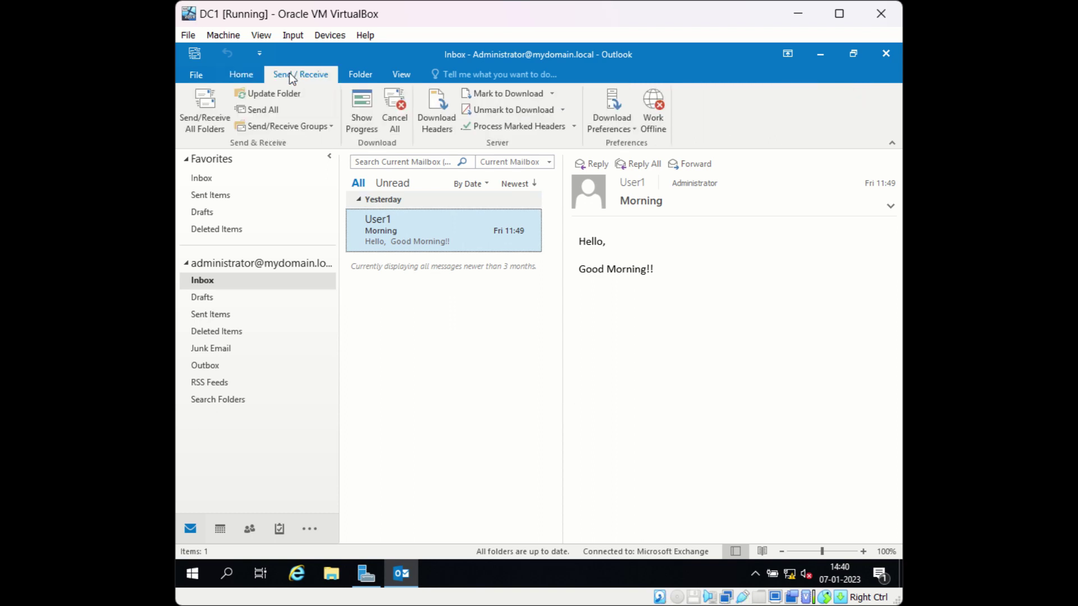
click(204, 129)
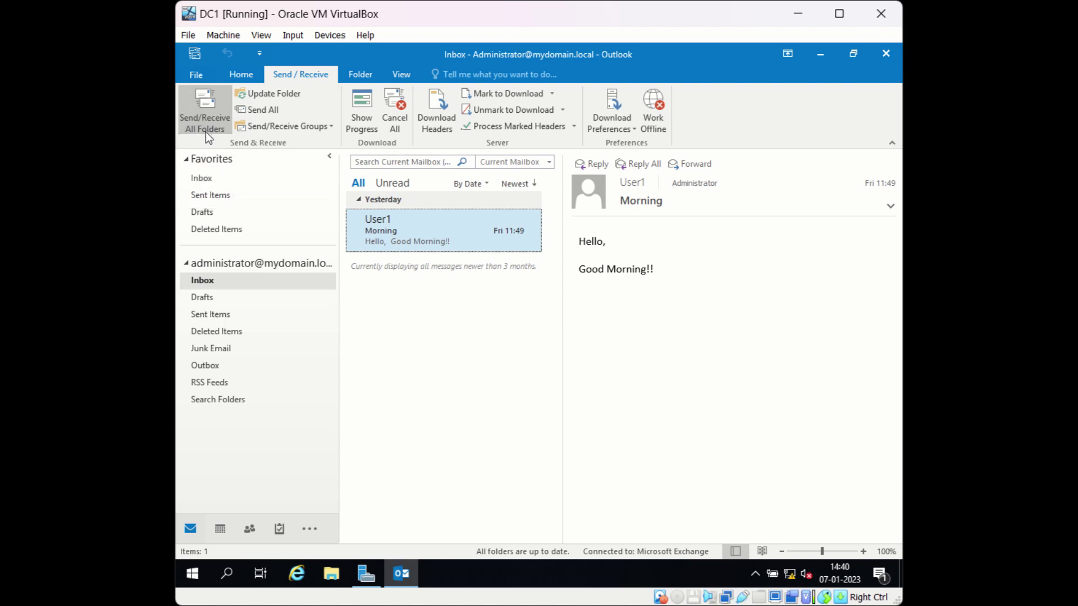
click(273, 95)
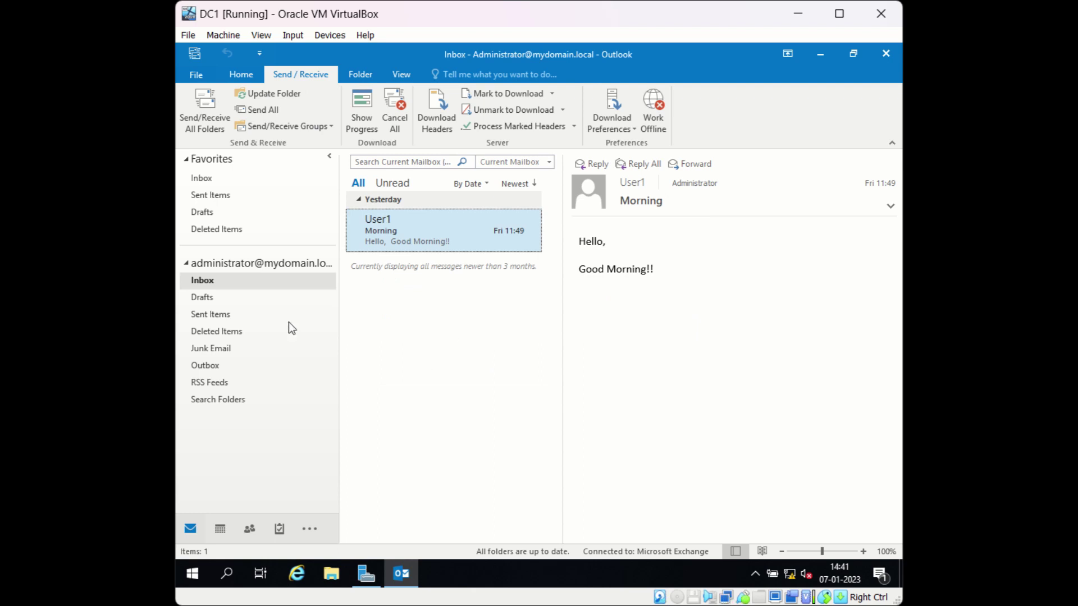
click(232, 315)
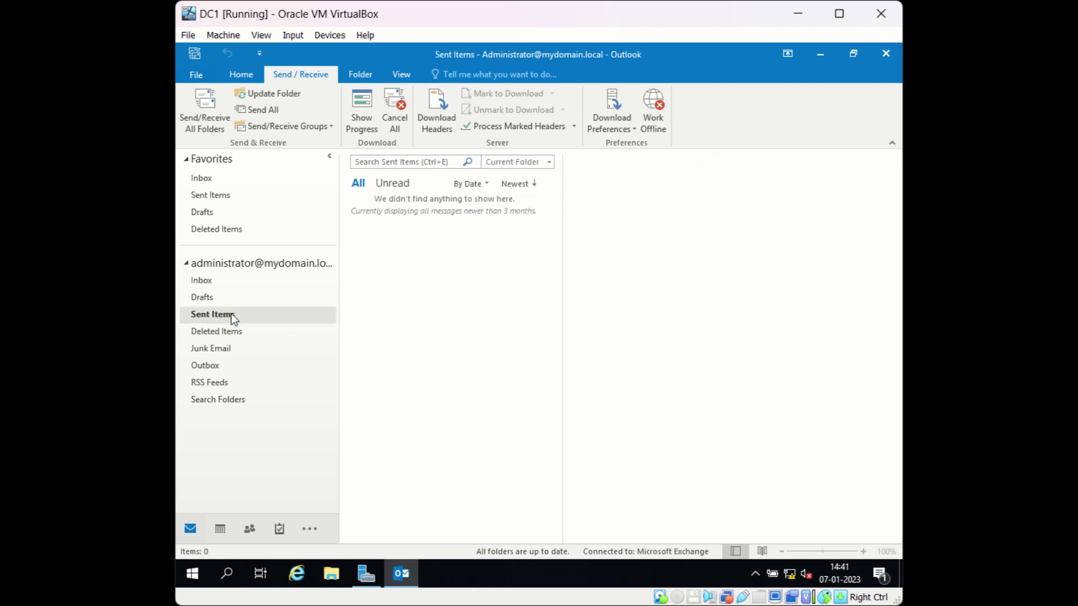
click(292, 92)
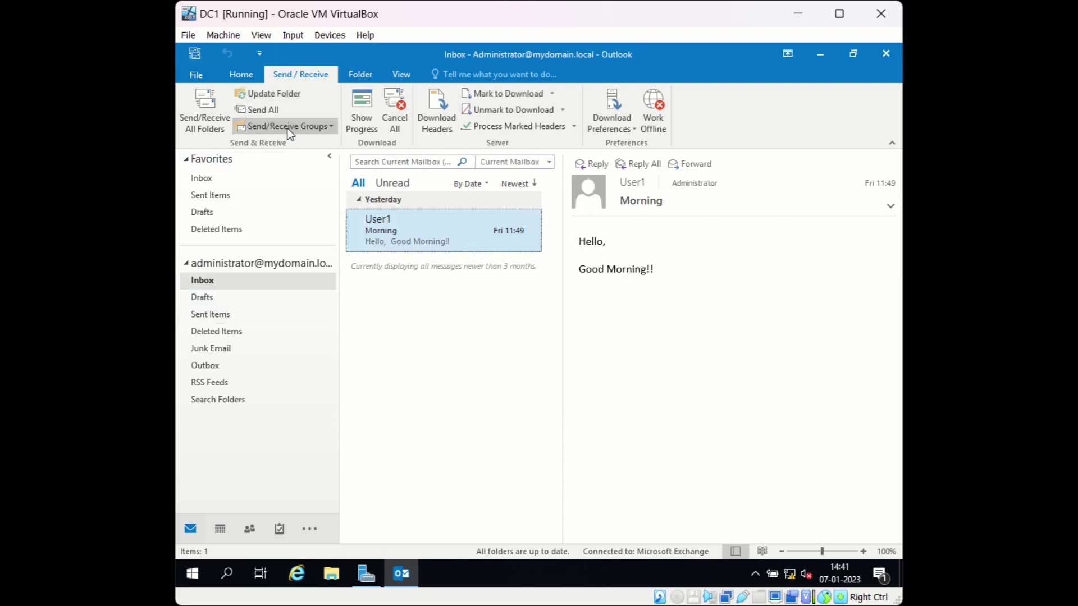
click(288, 127)
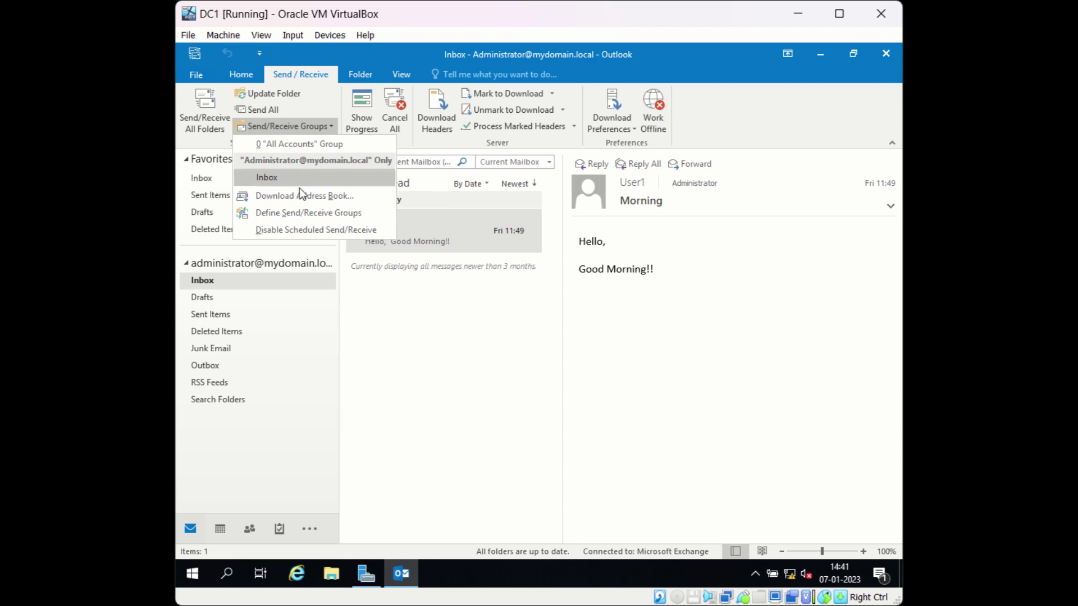
Step: Review the All Accounts group's 30-minute automatic send/receive schedule setting
click(310, 216)
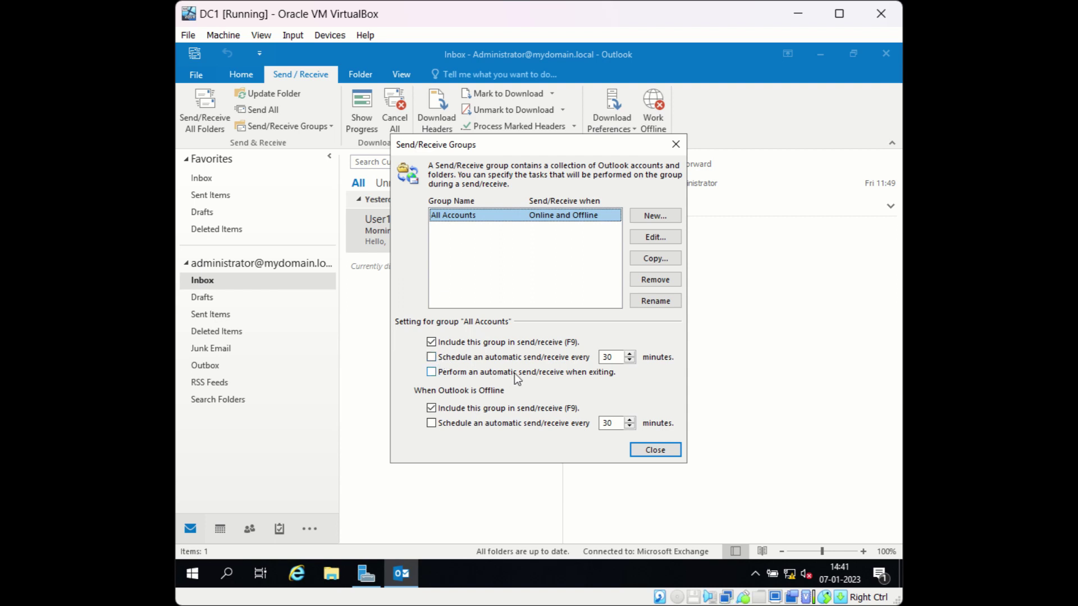
click(617, 356)
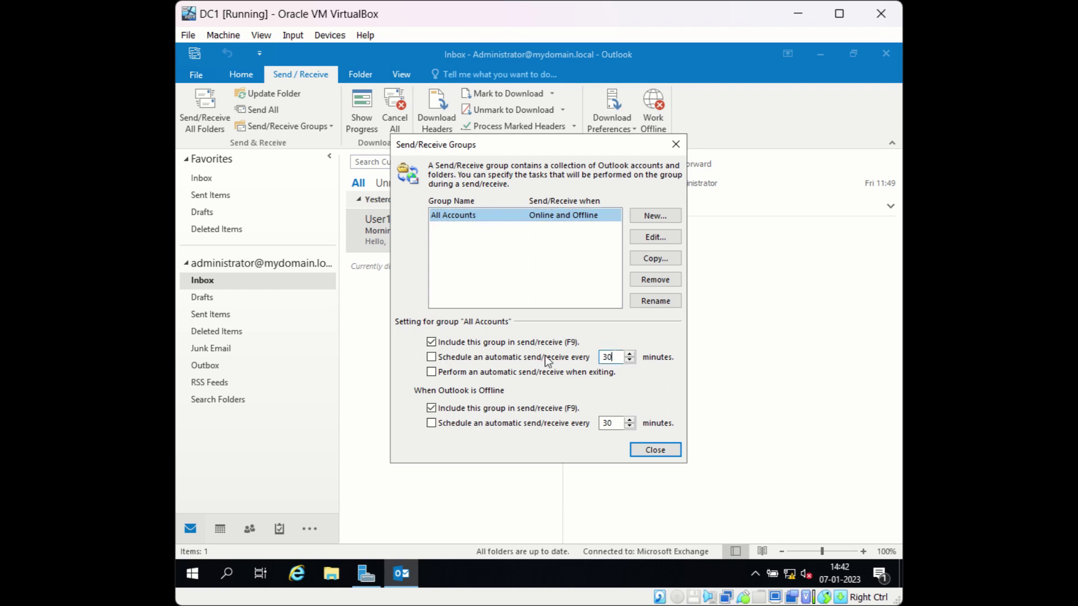
click(432, 357)
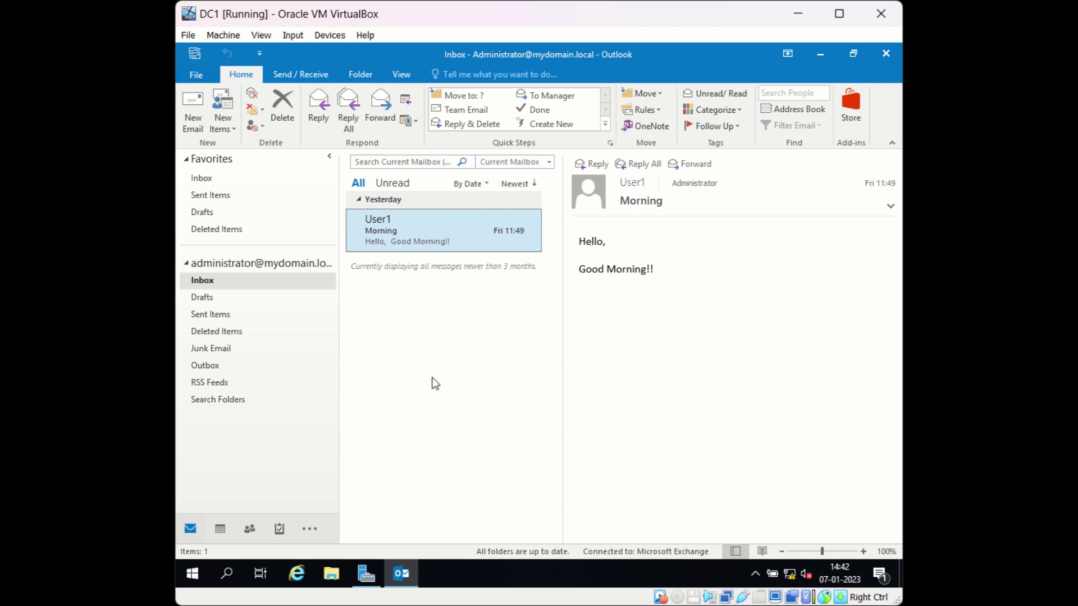
Step: Uncheck Use Cached Exchange Mode on the Exchange account and accept the restart warning
click(217, 74)
click(338, 224)
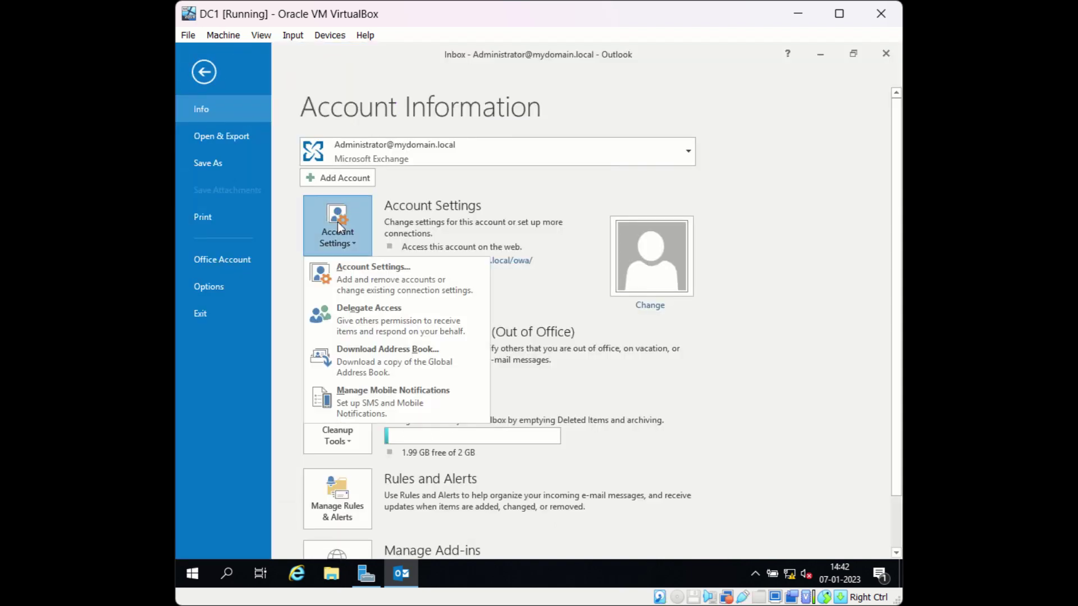
click(372, 284)
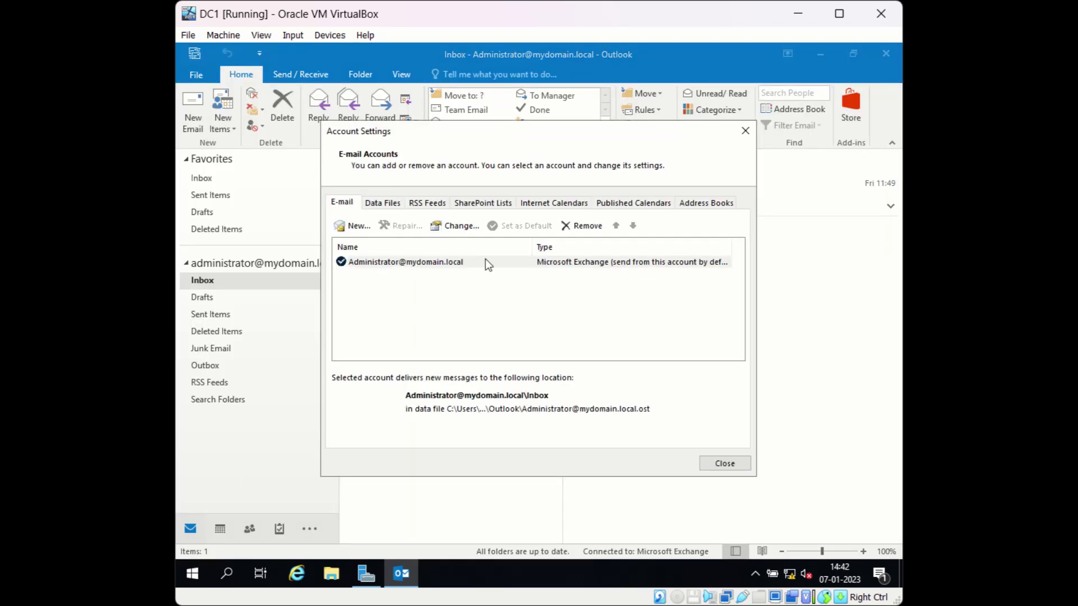
double_click(485, 261)
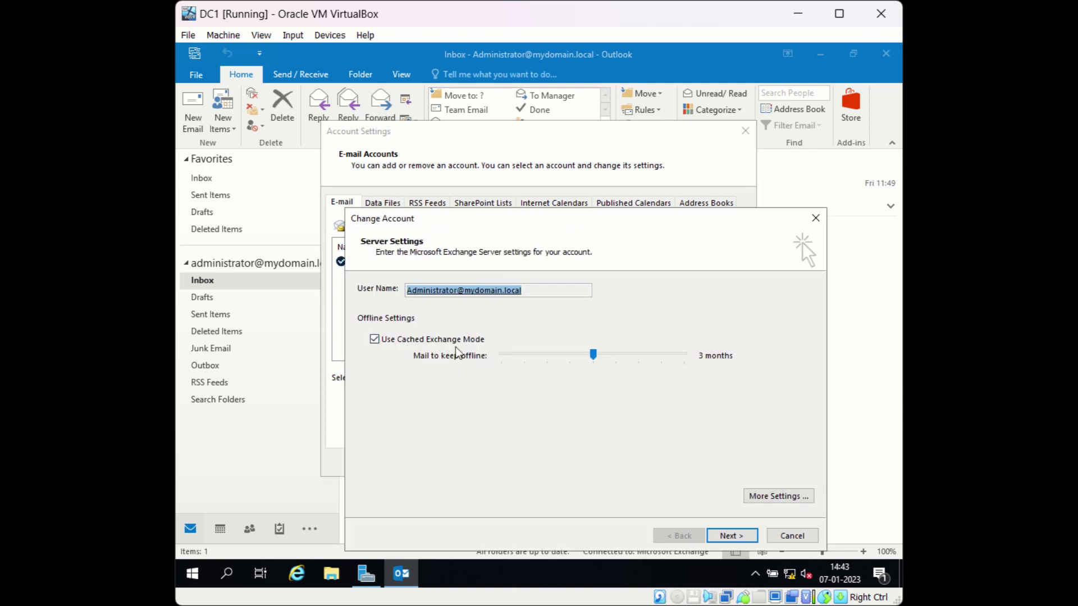
click(376, 341)
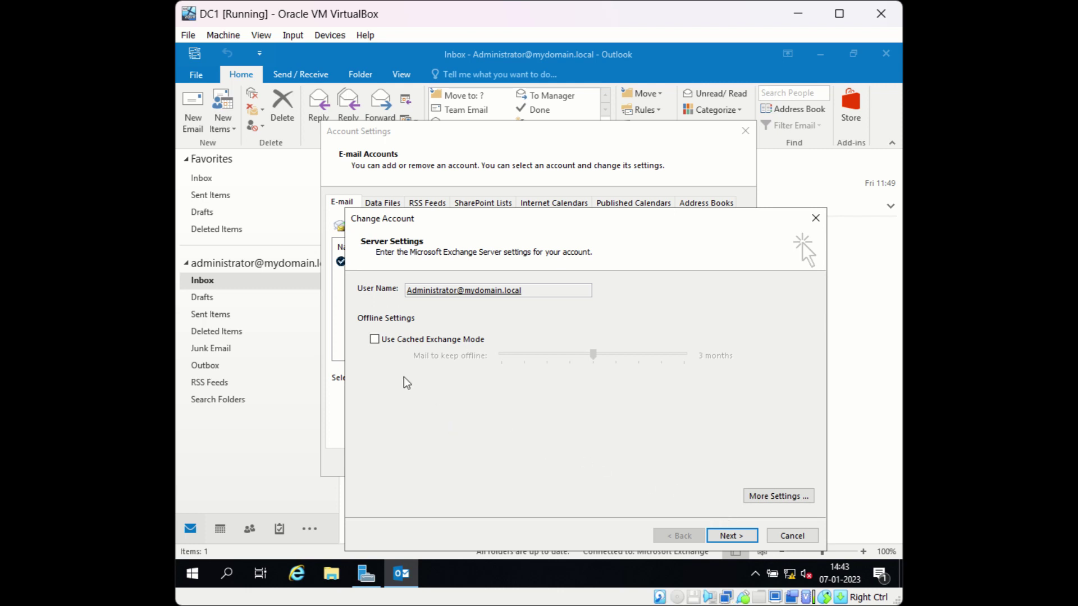
click(724, 537)
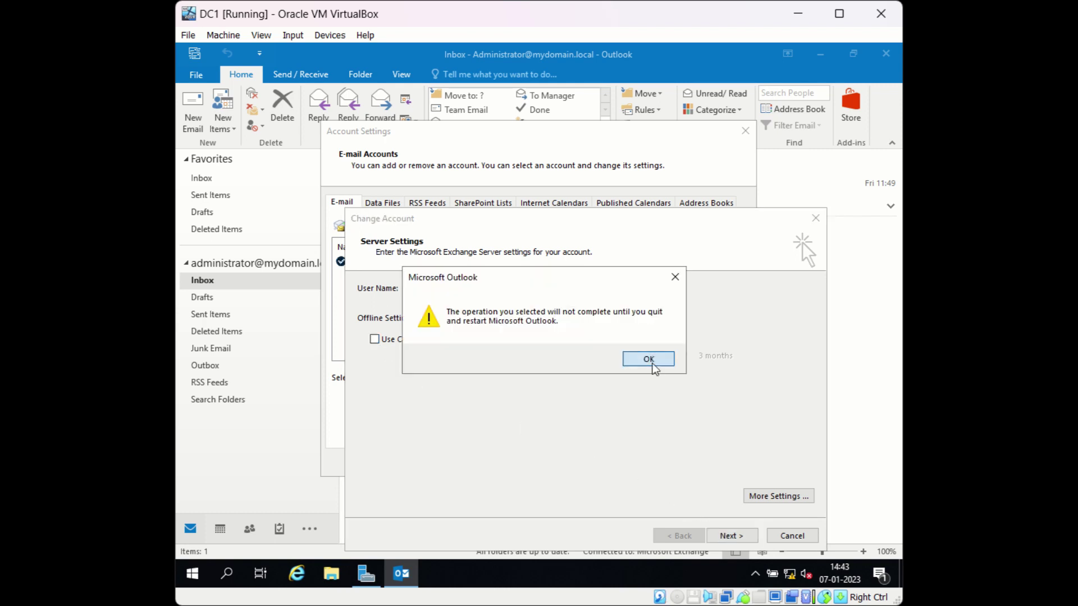
click(650, 362)
click(732, 535)
Step: Close Outlook and relaunch it with outlook from the Run box
click(725, 464)
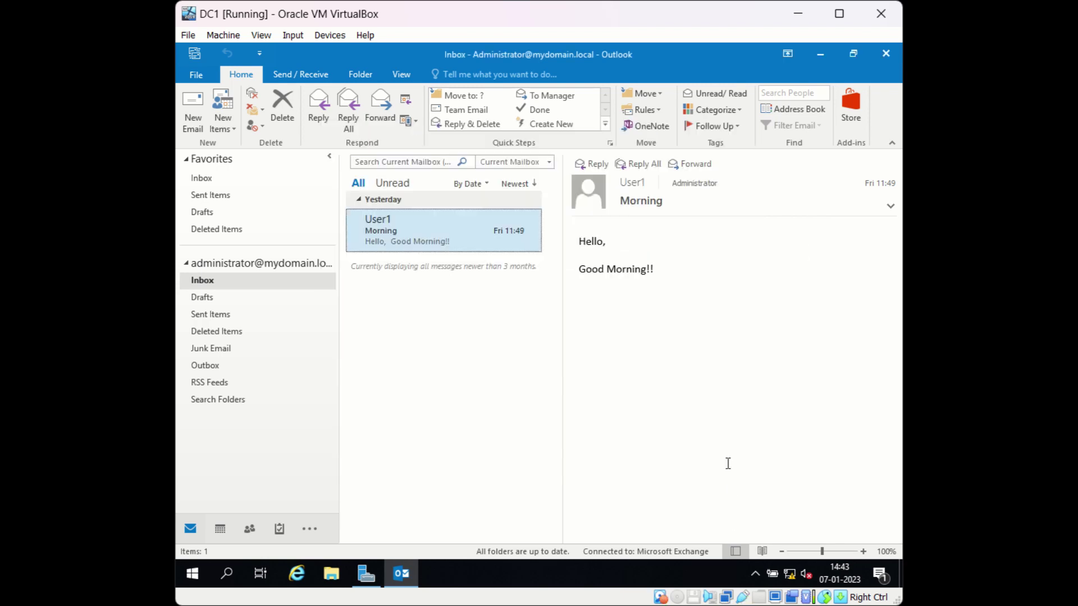
click(886, 54)
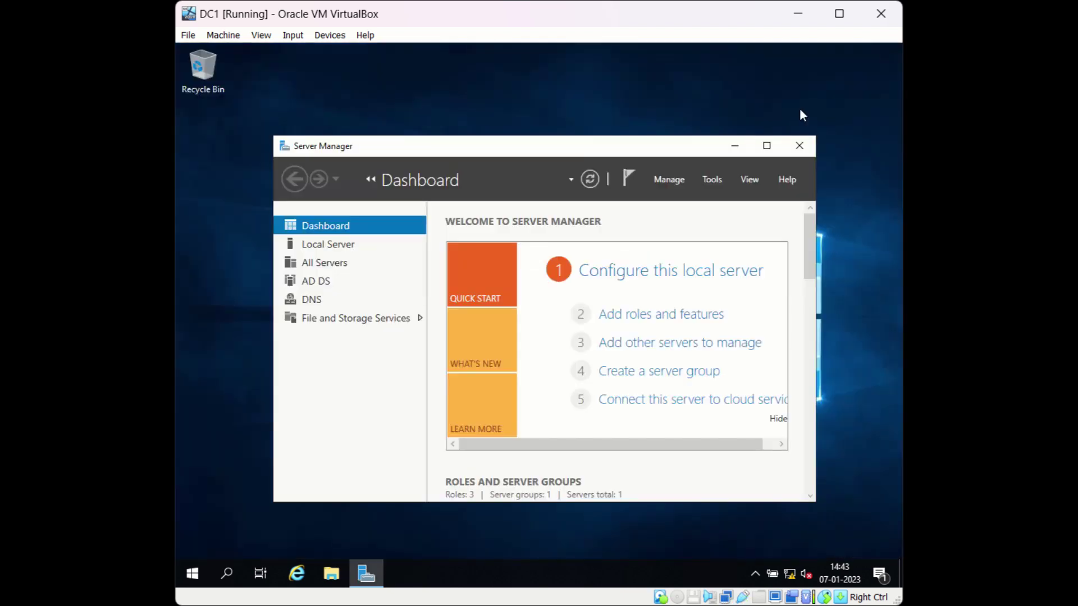
key(super+r)
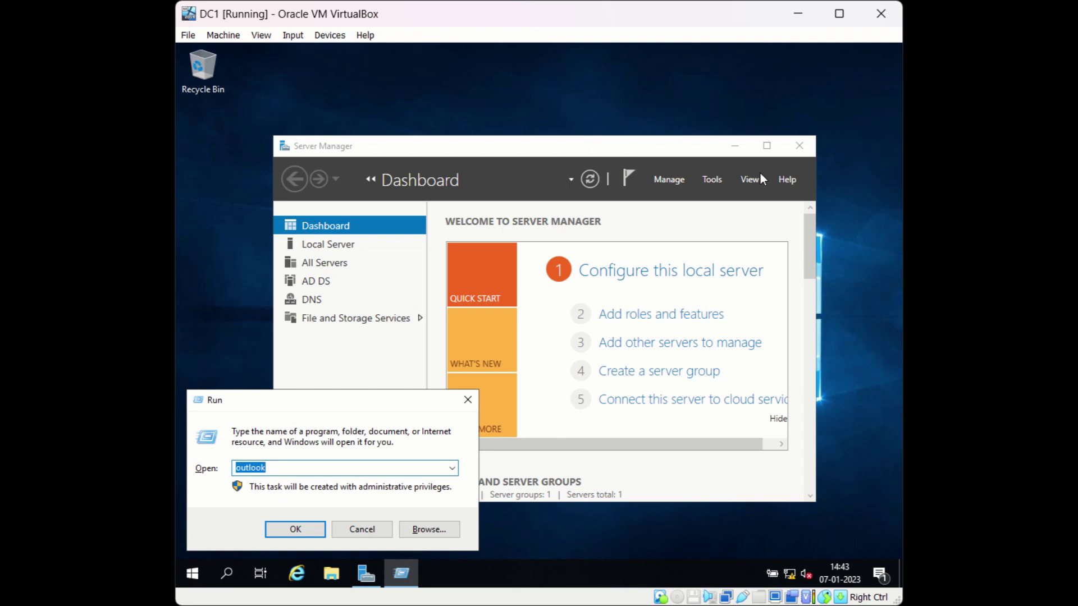
key(Return)
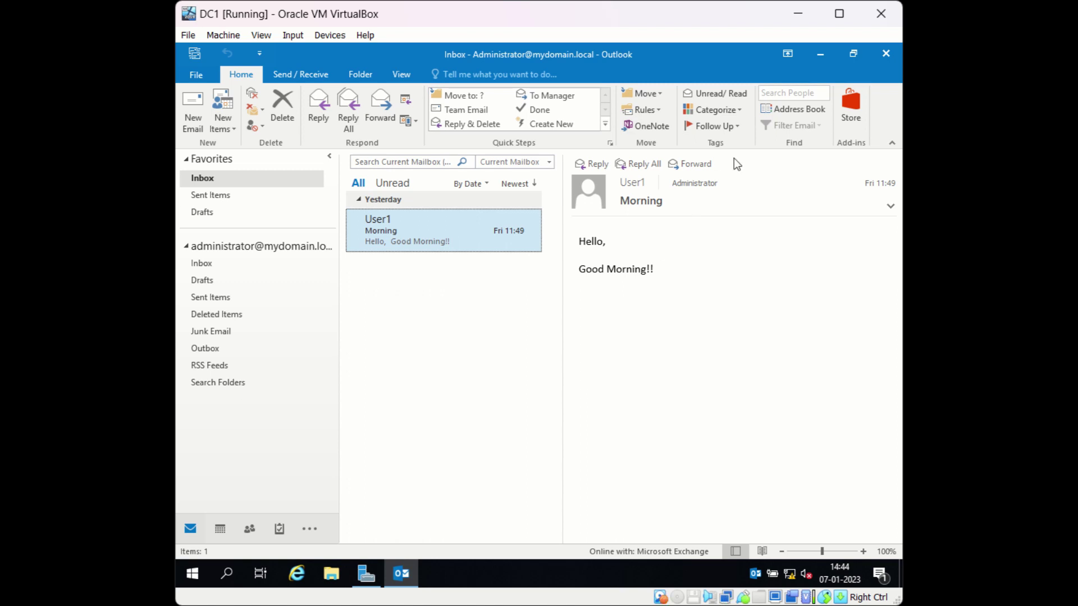
Step: Close Outlook and browse from appdata to the Local\Microsoft\Outlook data-file folder
click(888, 53)
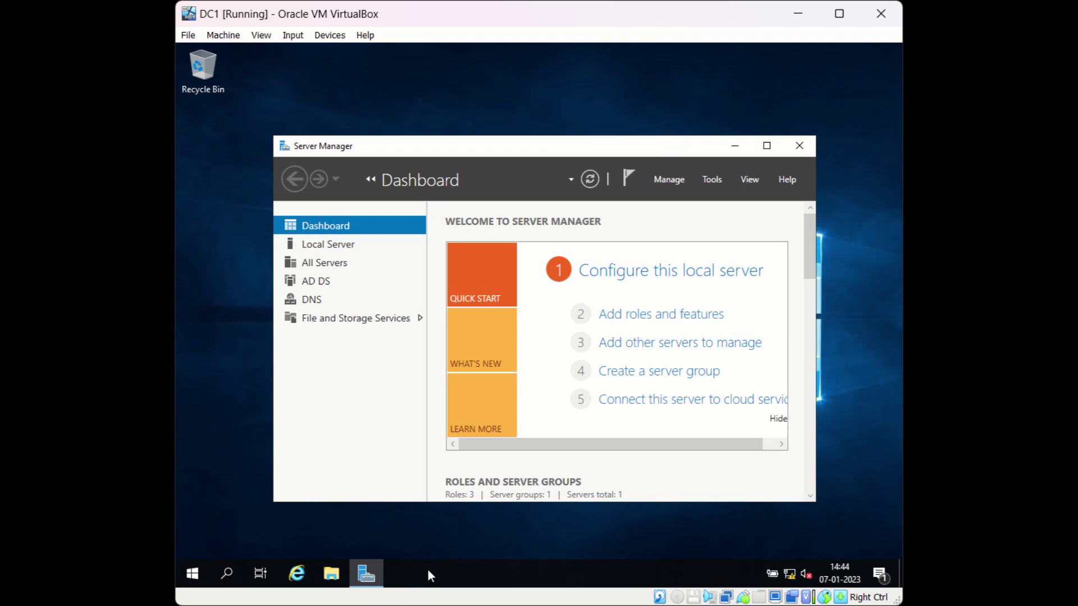
key(super+r)
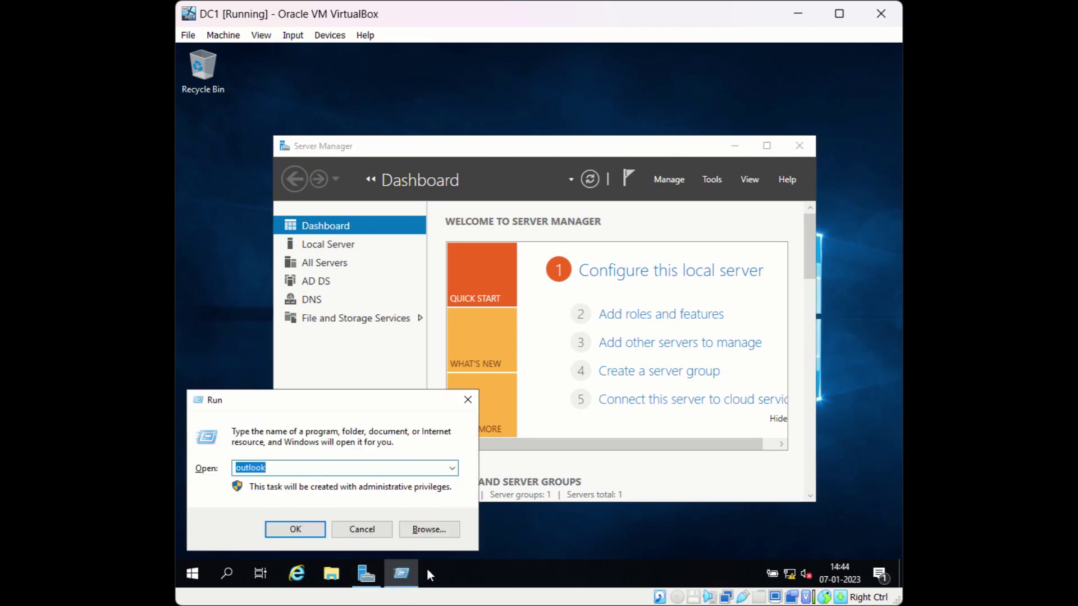
text(appdata)
key(Return)
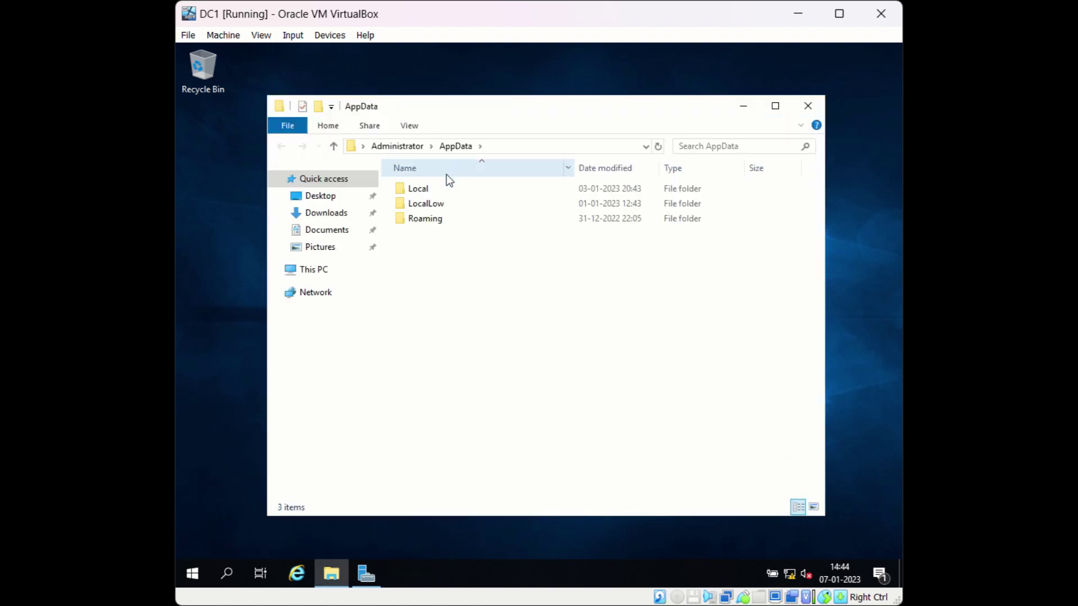
double_click(449, 188)
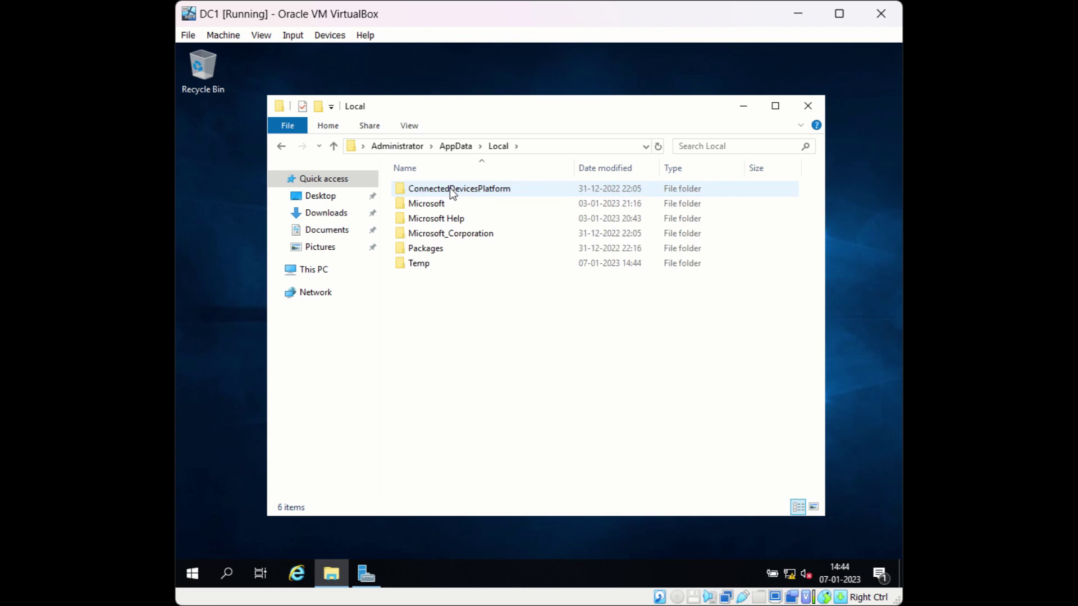
double_click(443, 203)
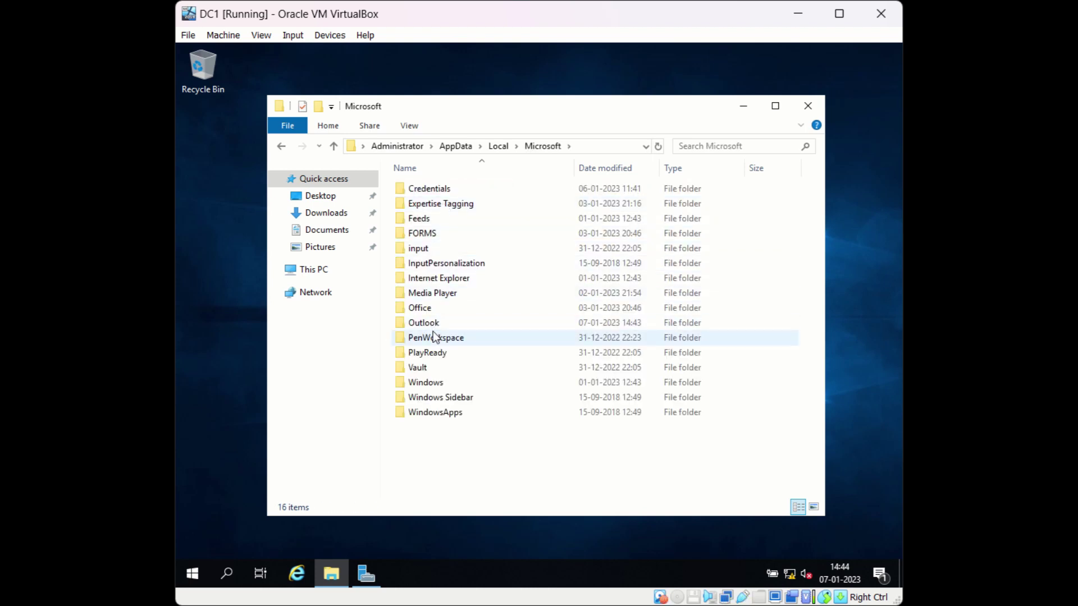
double_click(429, 325)
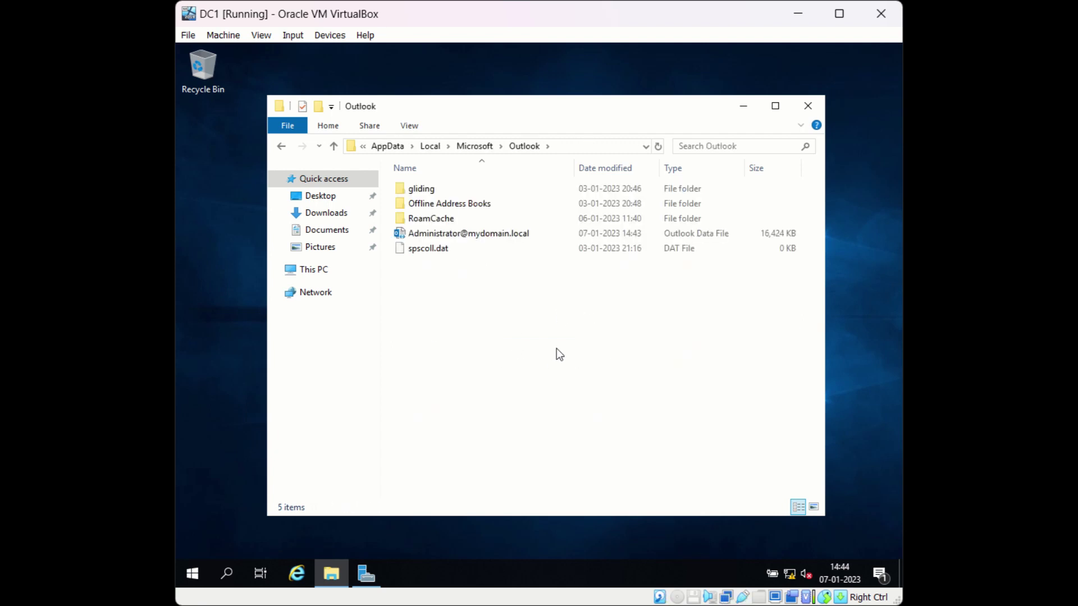
Step: Verify the 16,424 KB file is an Outlook Data File (.ost), then permanently delete it
click(497, 234)
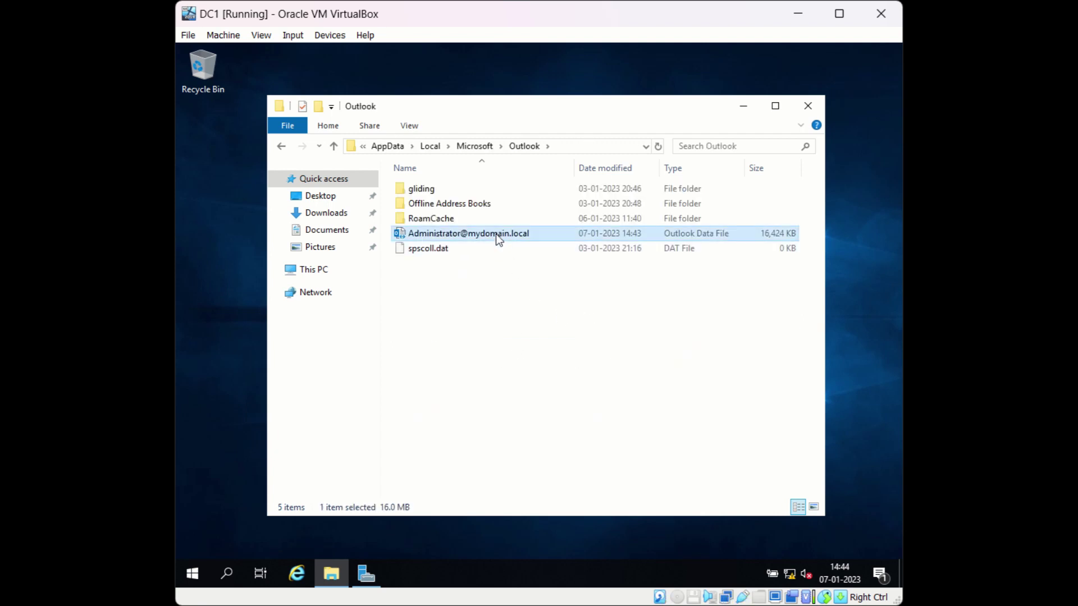
right_click(535, 235)
click(568, 425)
drag(687, 283, 605, 283)
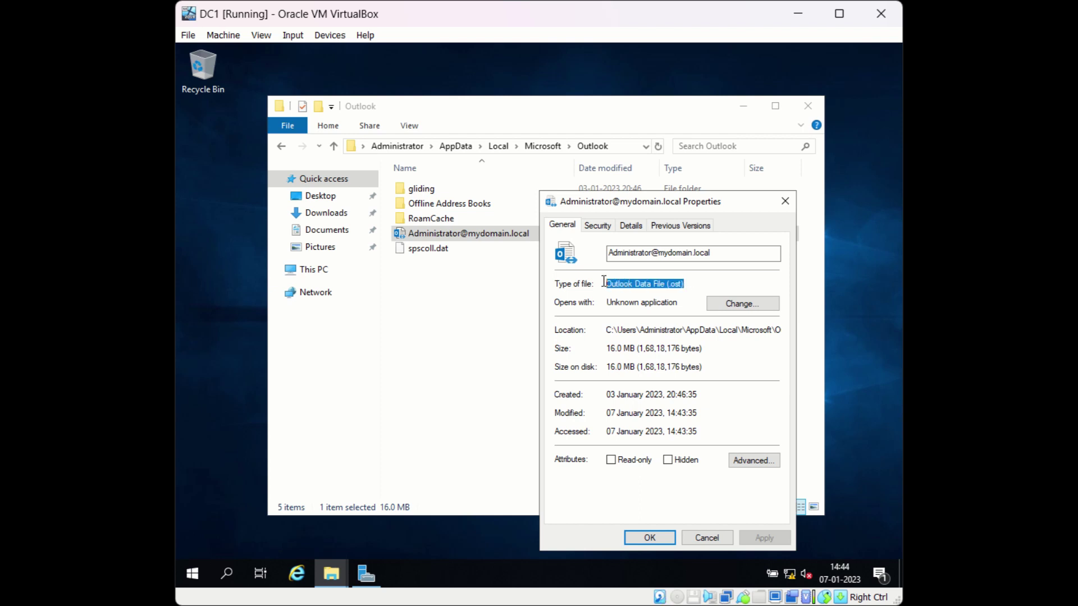
click(784, 202)
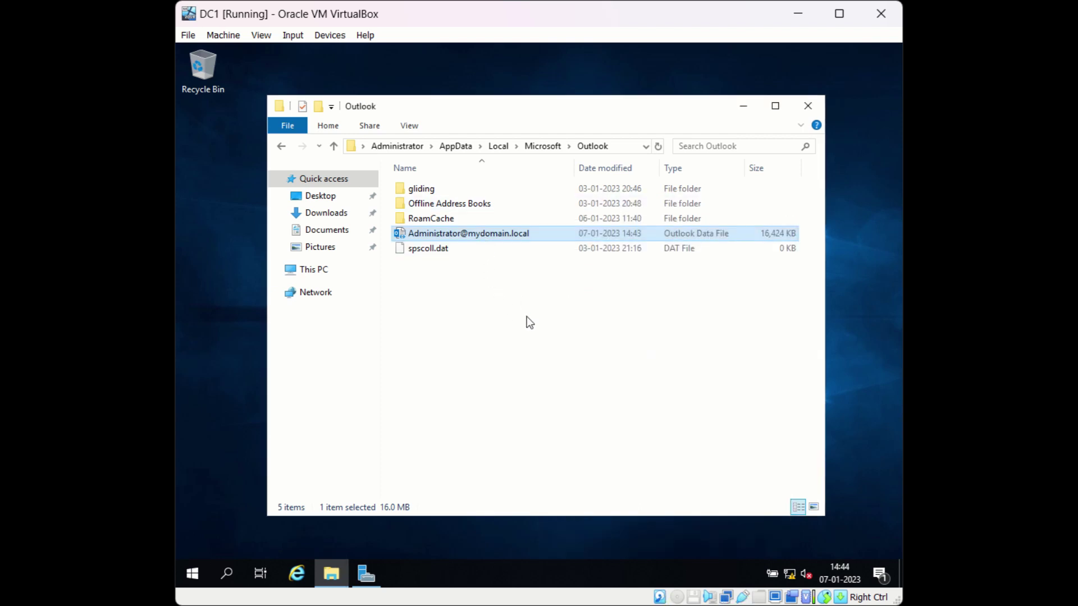
key(shift+Delete)
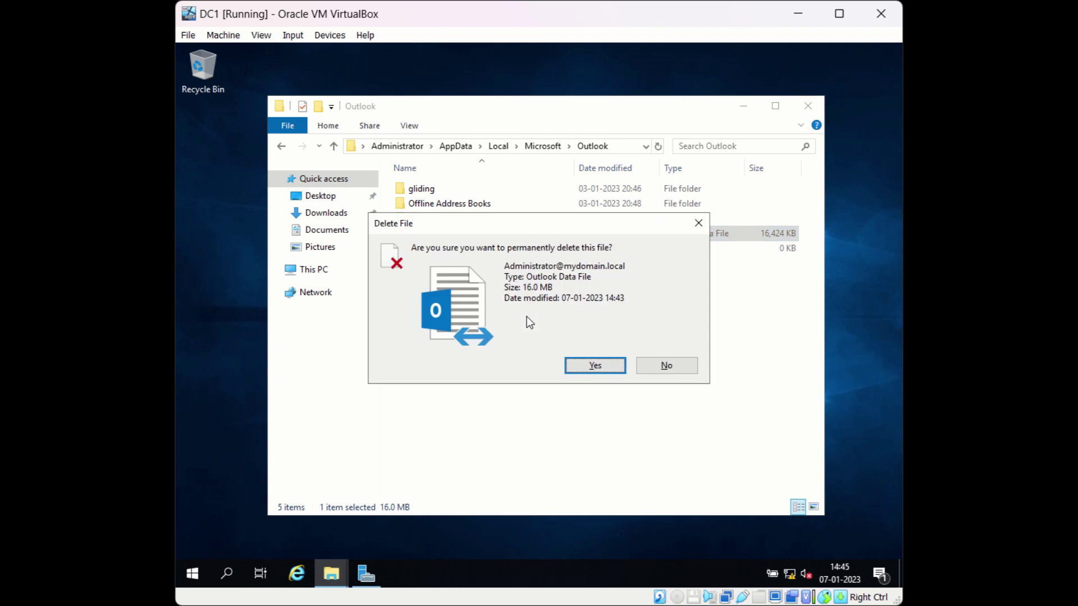
key(Return)
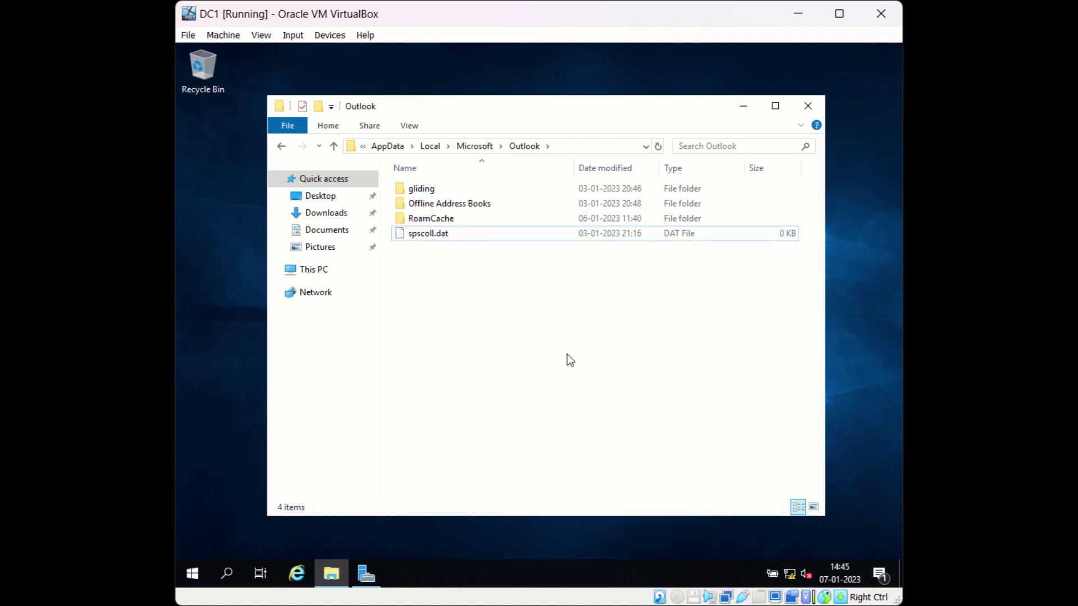